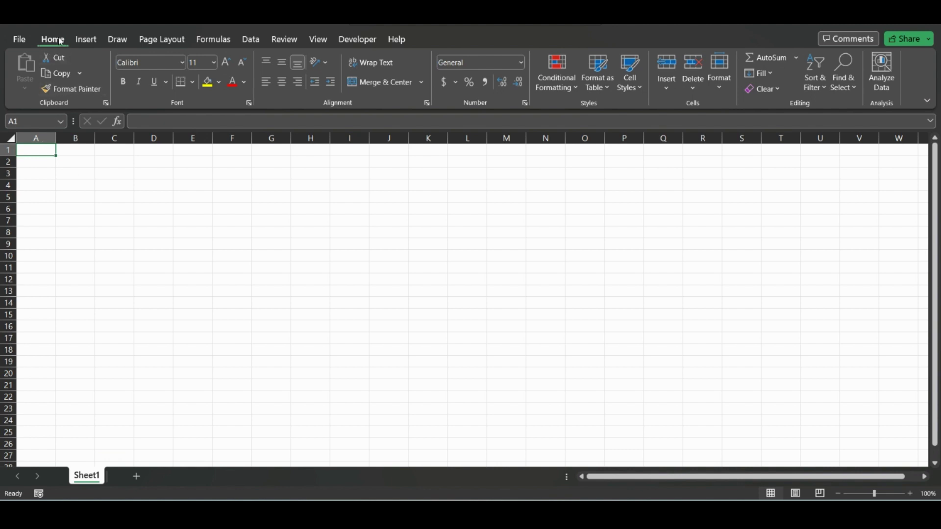
- Start a From PDF import via Data > Get Data > From File to show the CSV folder
click(251, 43)
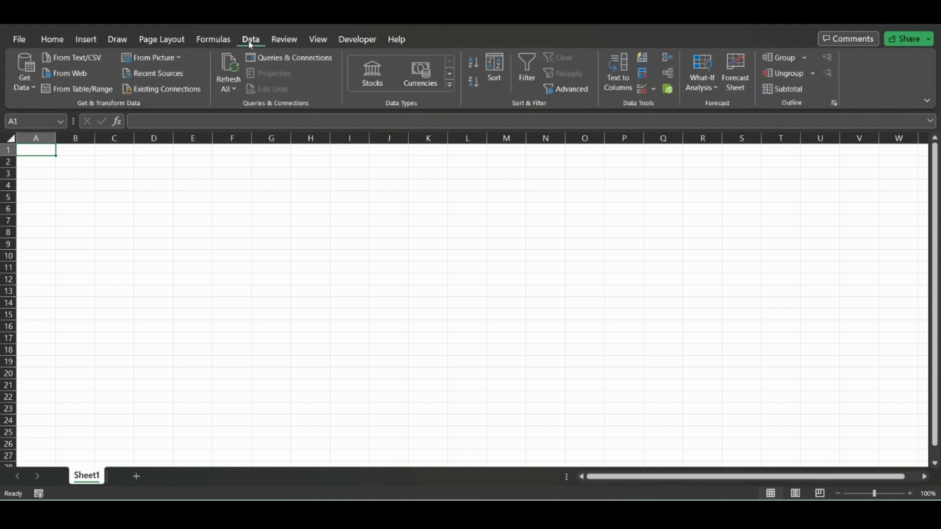
click(32, 89)
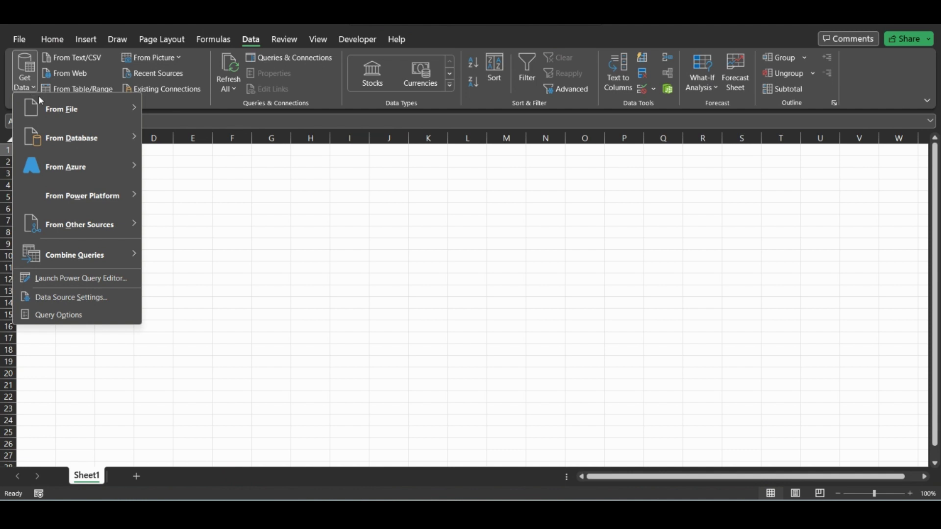
mouse_move(49, 106)
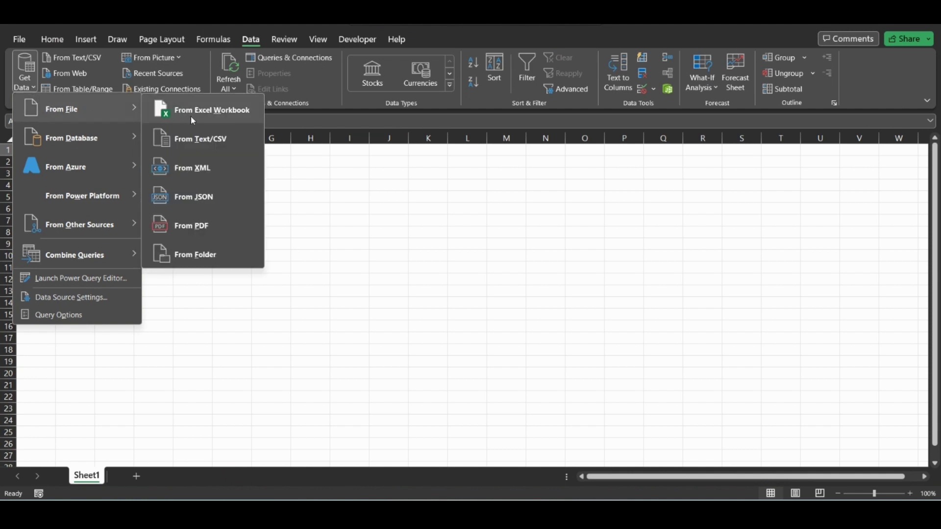
click(205, 231)
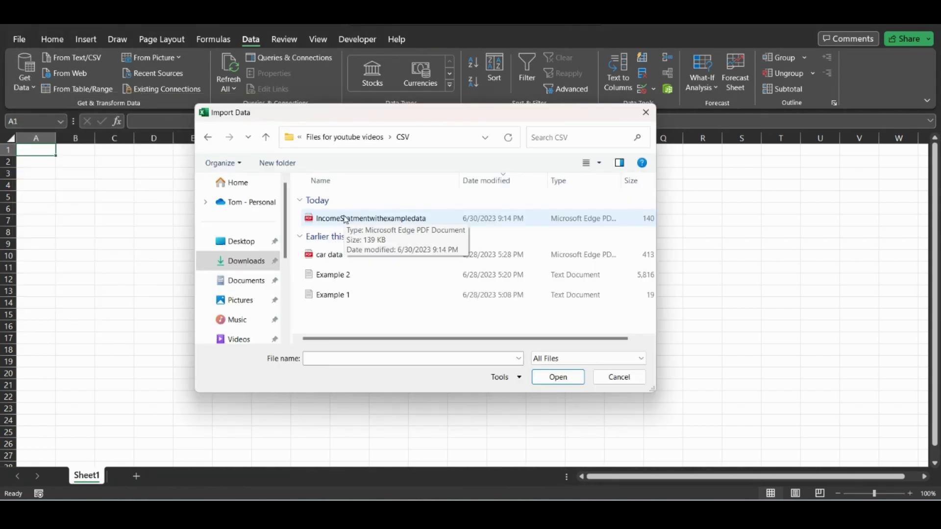
- Open IncomeStatmentwithexampledata.pdf and preview Table001 (Page 1) in the Navigator
double_click(333, 222)
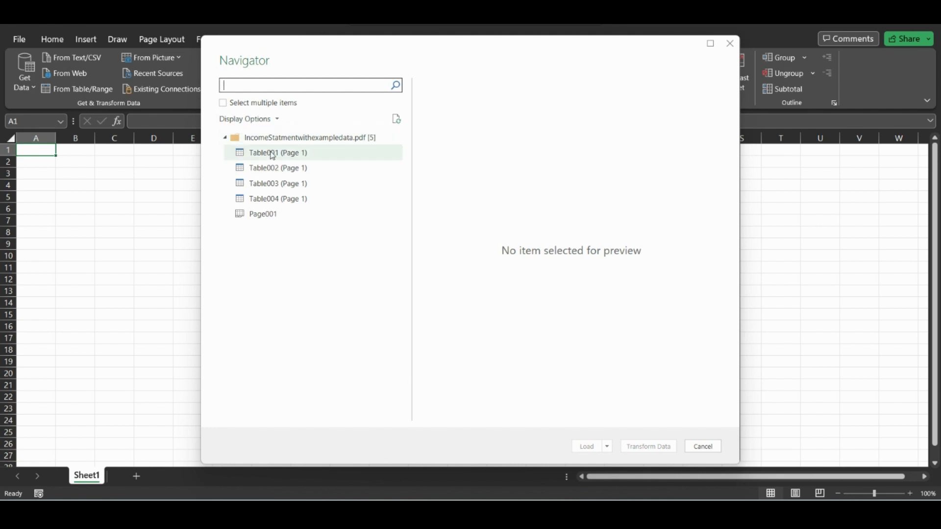
click(272, 156)
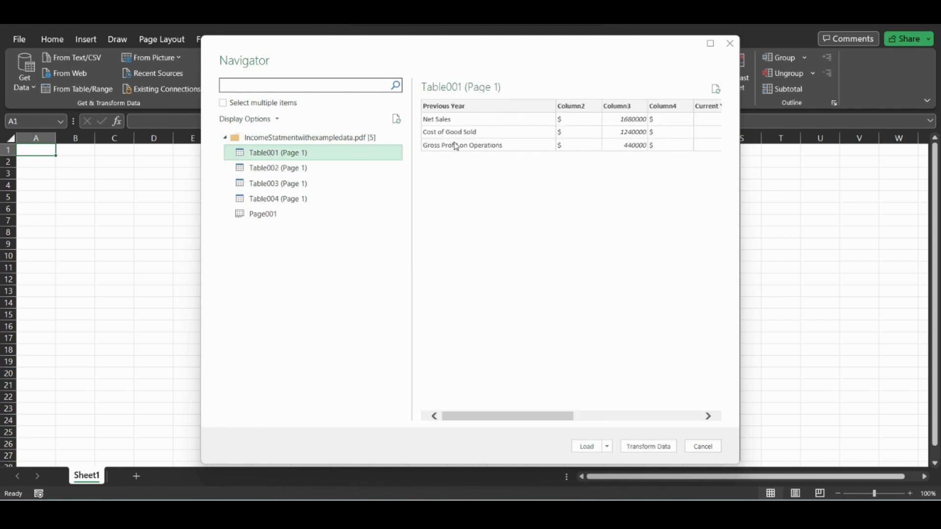
drag(512, 420, 487, 391)
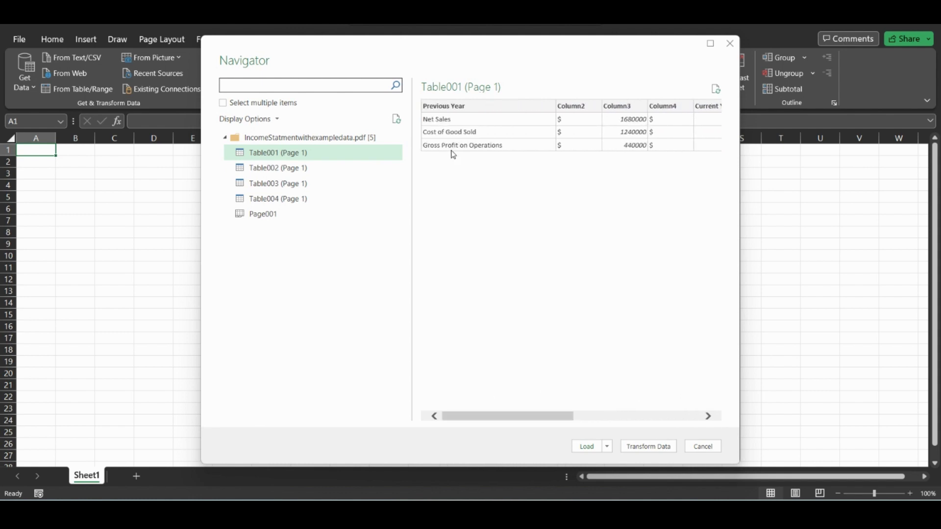
- Preview the full Page001 of the income statement and send it to Power Query with Transform Data
click(267, 220)
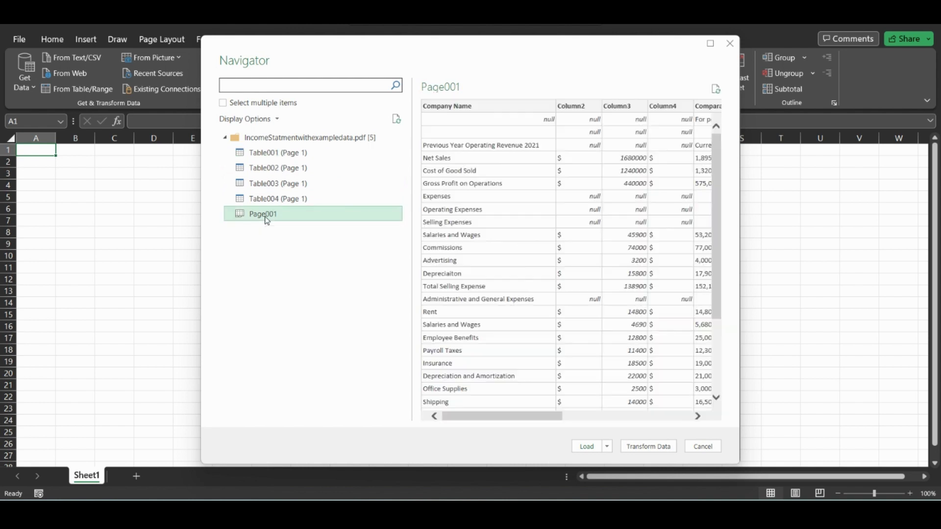
drag(517, 417, 482, 382)
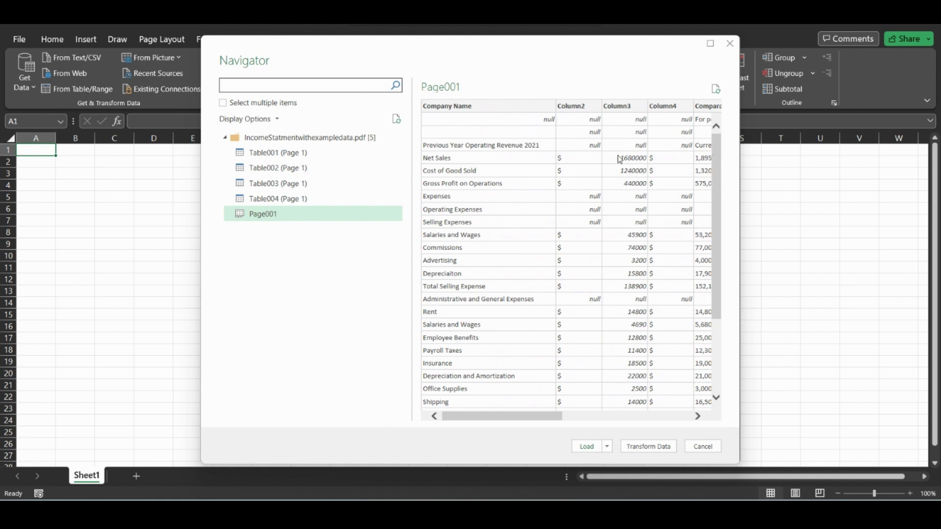
drag(555, 417, 681, 413)
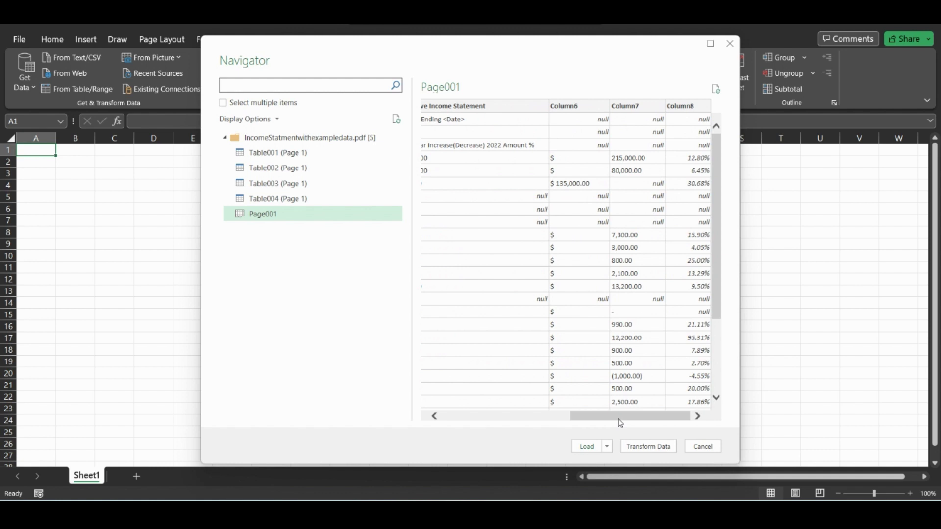
scroll(620, 423, left, 10)
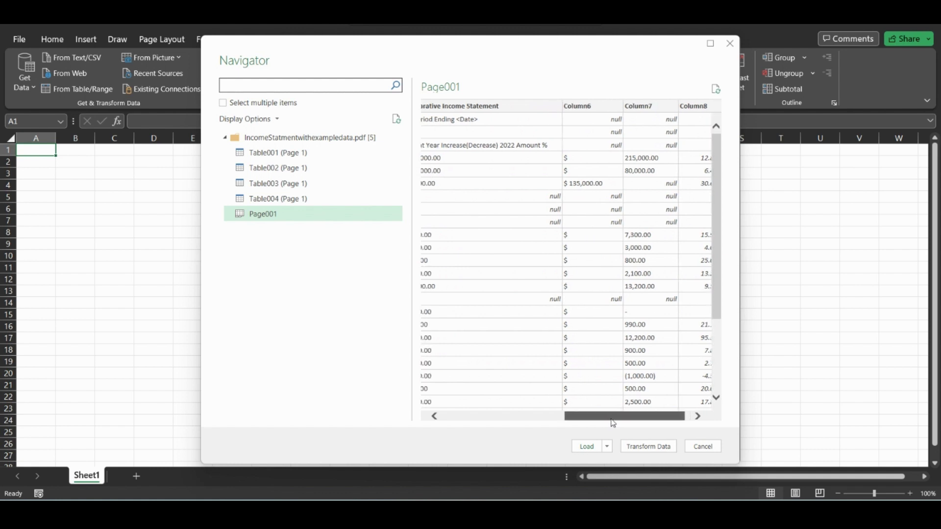
click(649, 446)
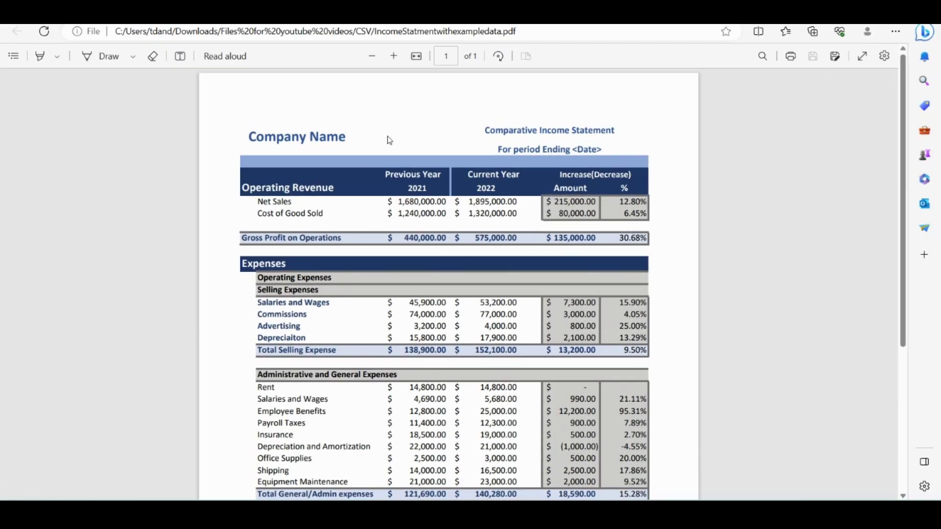
scroll(389, 140, down, 5)
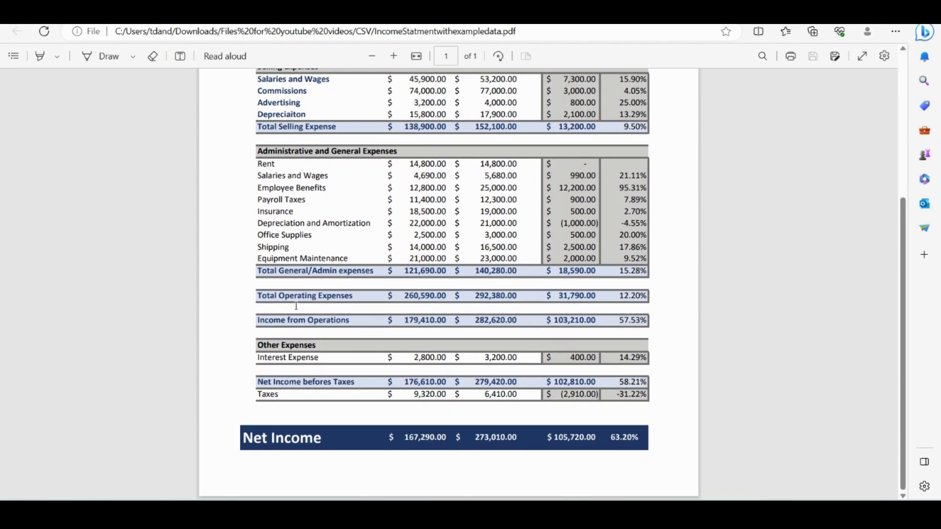
scroll(434, 406, up, 5)
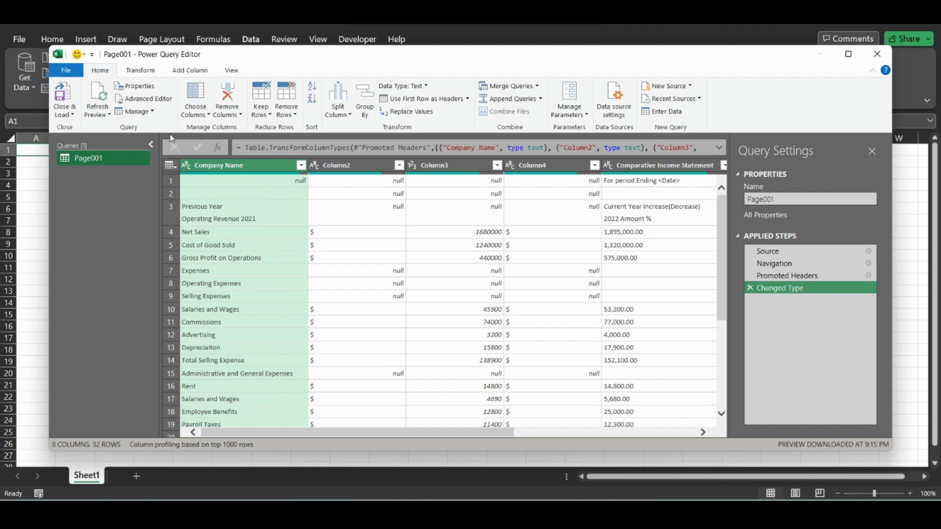
- Select all Page001 columns with Ctrl+A and open the Transform tab's Replace Values menu
click(146, 76)
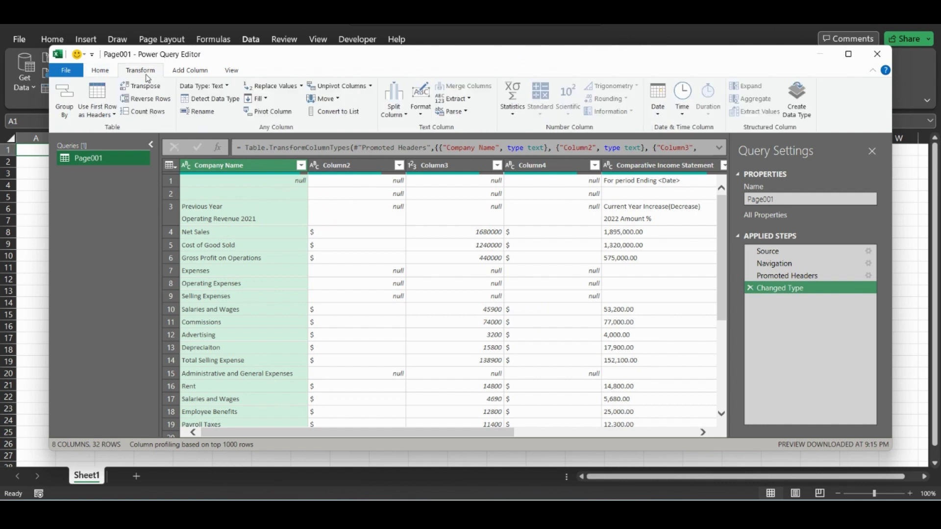
click(301, 87)
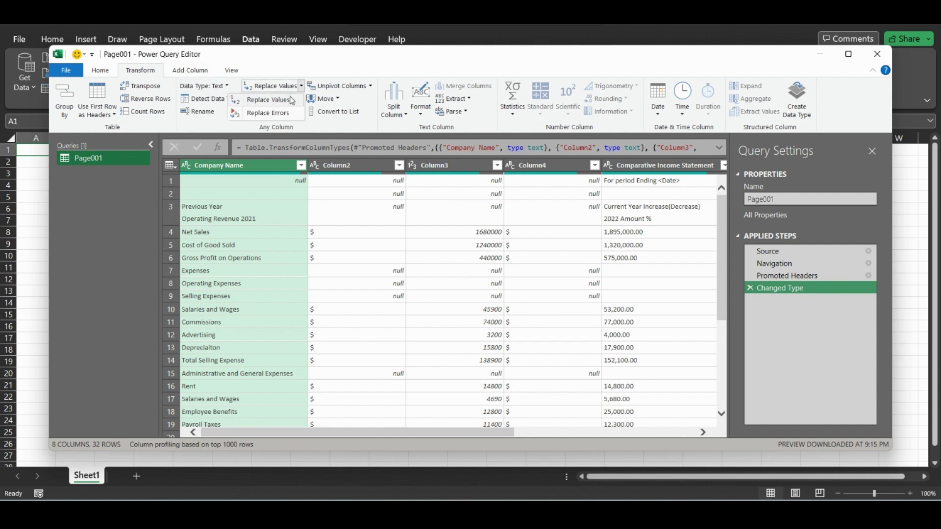
click(216, 195)
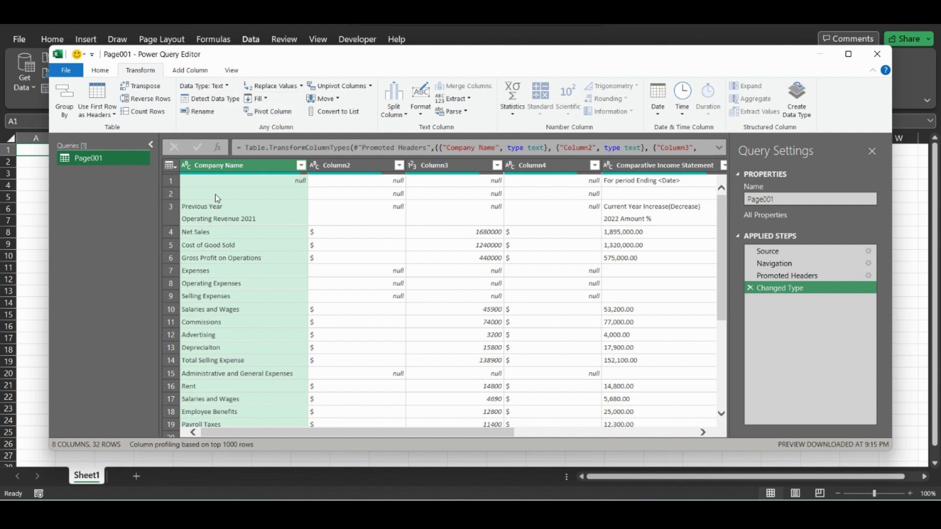
key(ctrl+a)
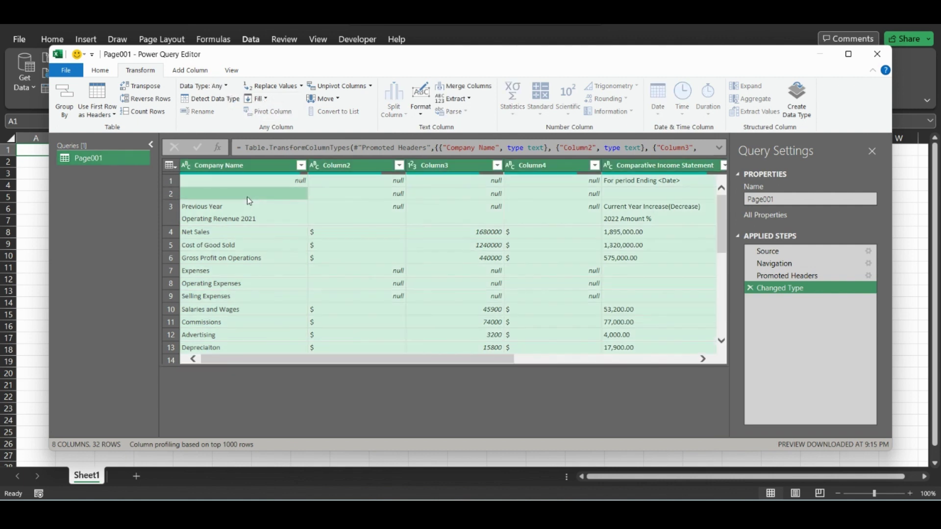
click(301, 86)
- Replace 'null' with an empty value across all selected Page001 columns
click(290, 101)
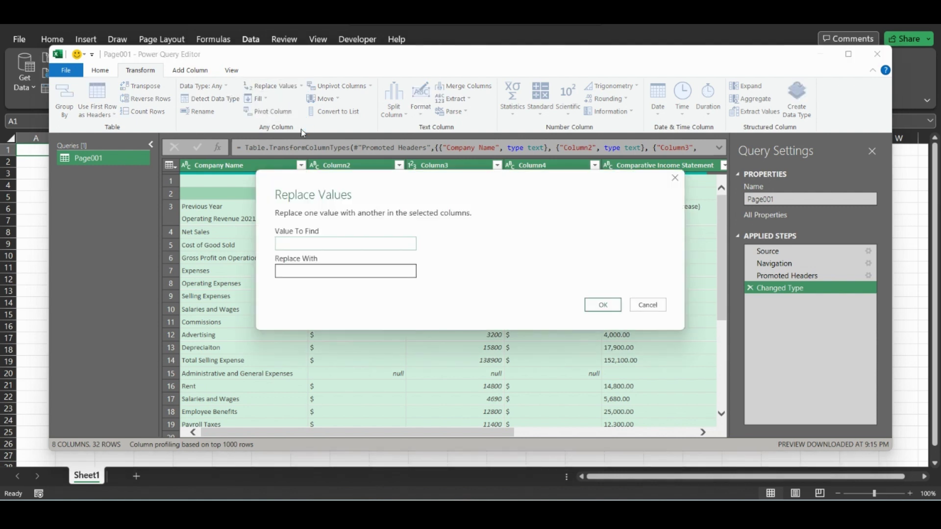
text(null)
click(288, 270)
click(591, 306)
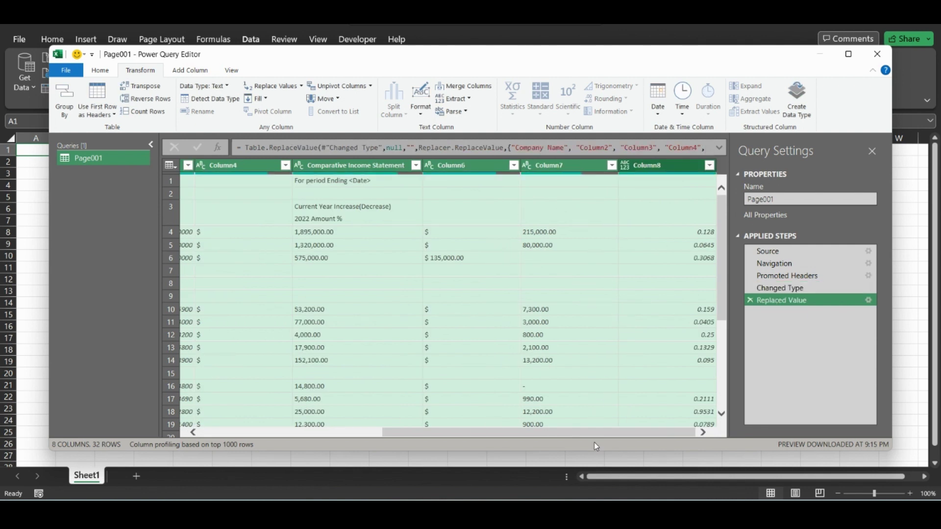
drag(582, 434, 361, 449)
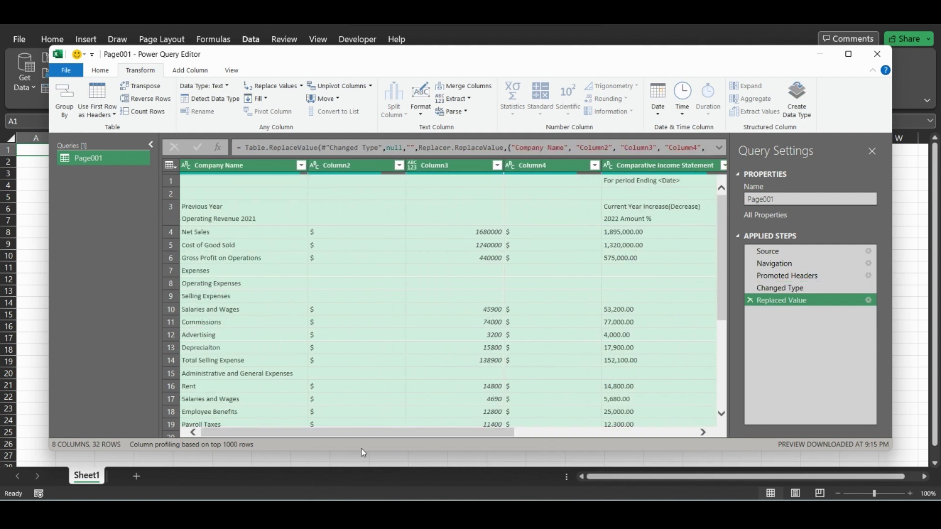
- Close & Load the Page001 query to a sheet, then convert the loaded table to a normal range
click(57, 72)
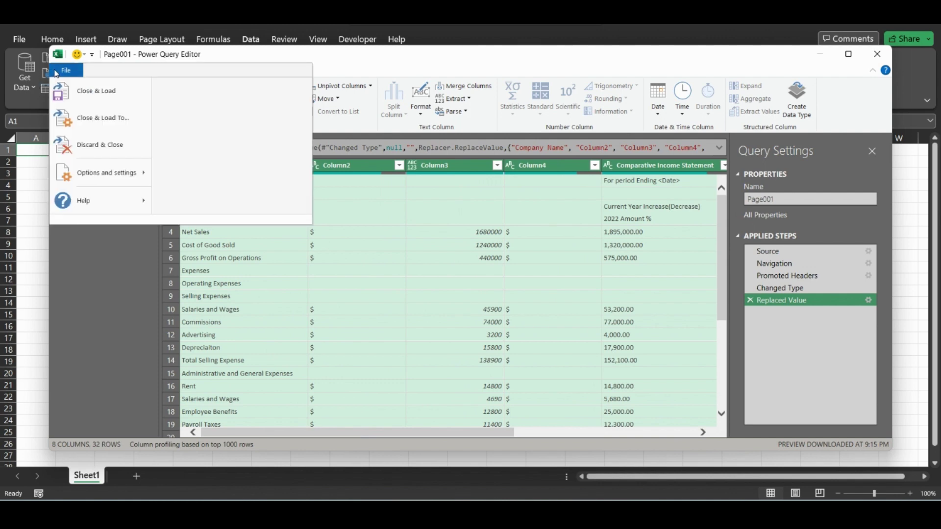
click(84, 98)
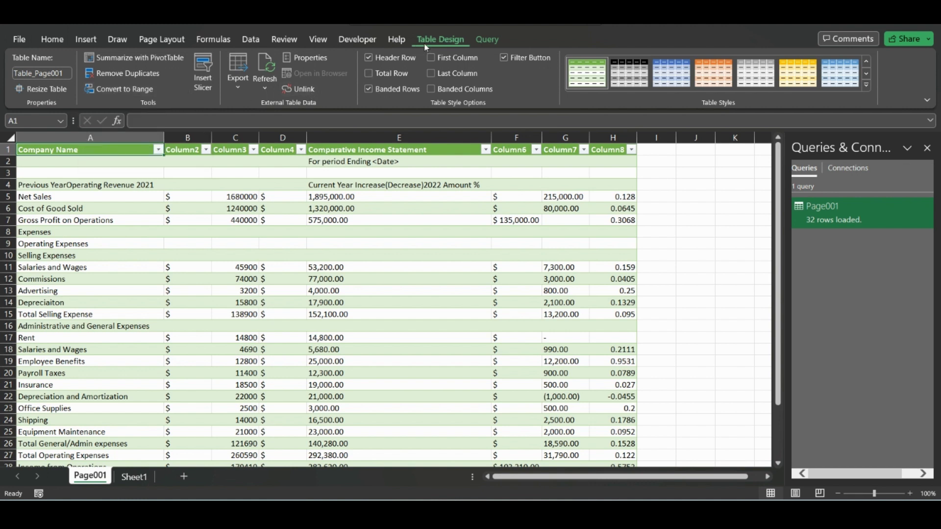
click(111, 89)
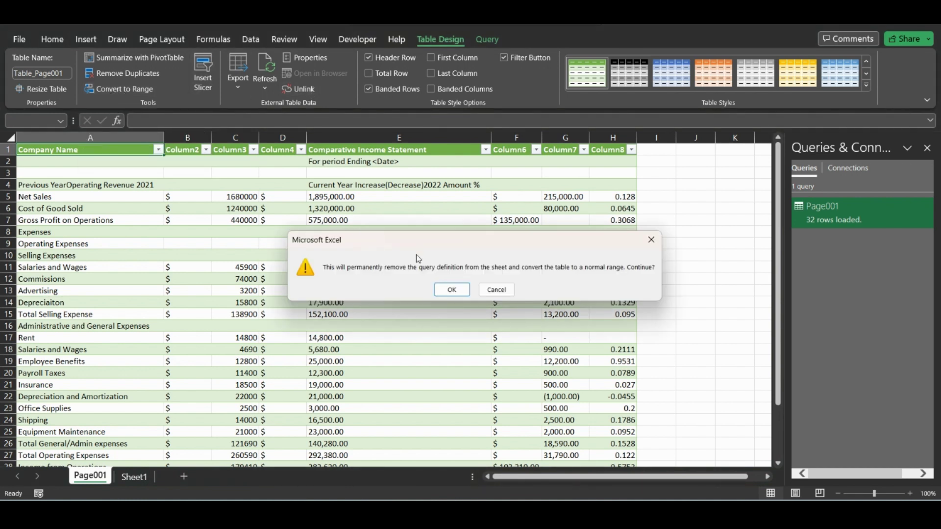
click(445, 288)
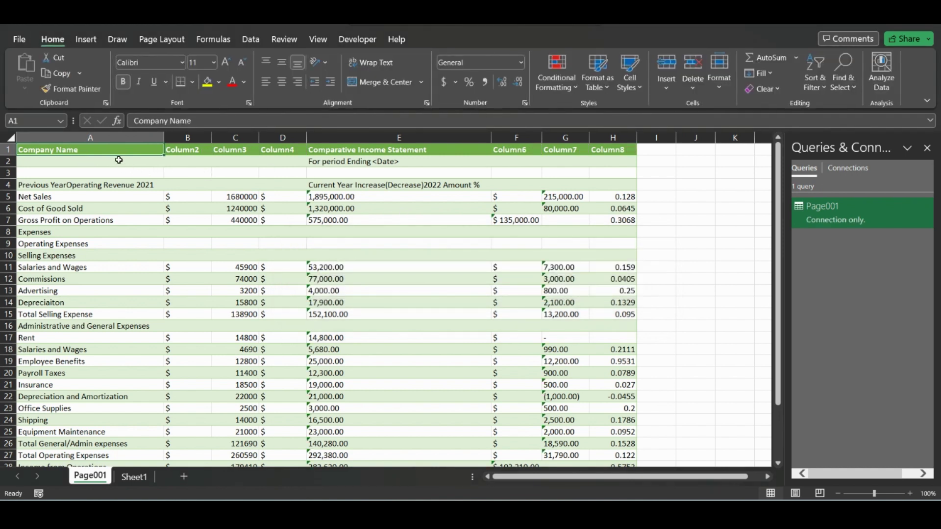
- Clear the Column2–Column4 placeholder headers and remove all fill colour from the sheet
drag(178, 151, 601, 156)
key(Delete)
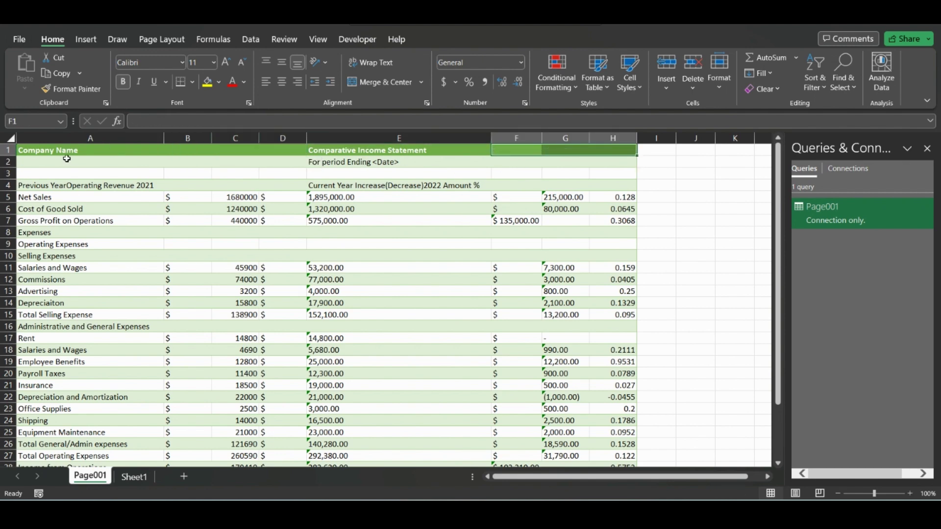
click(10, 138)
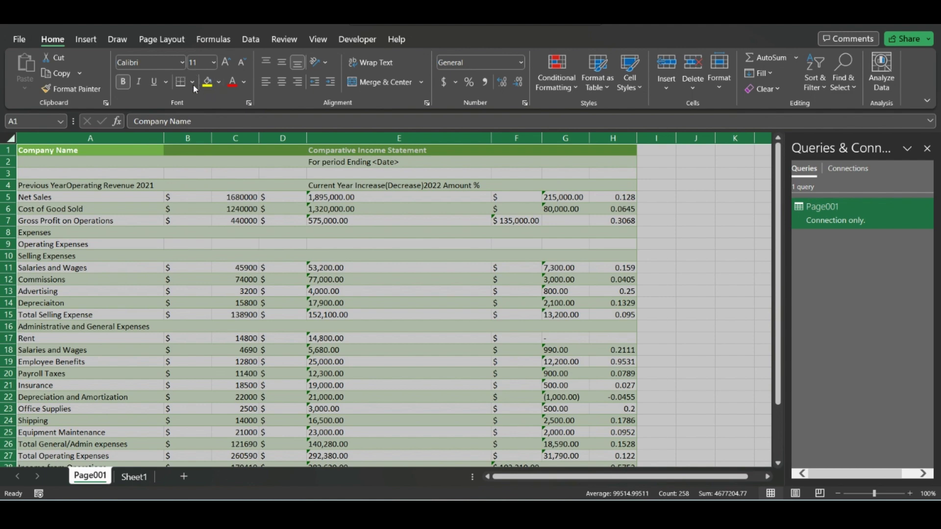
click(218, 82)
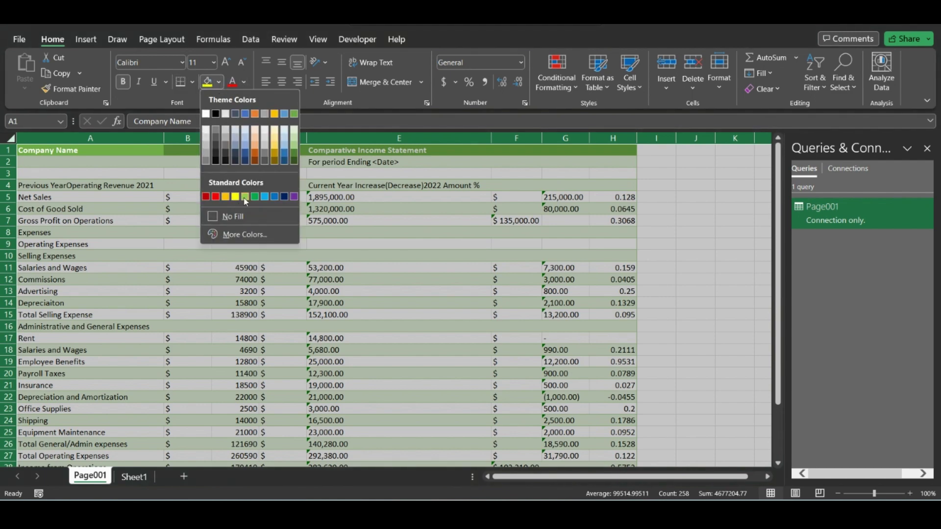
click(233, 216)
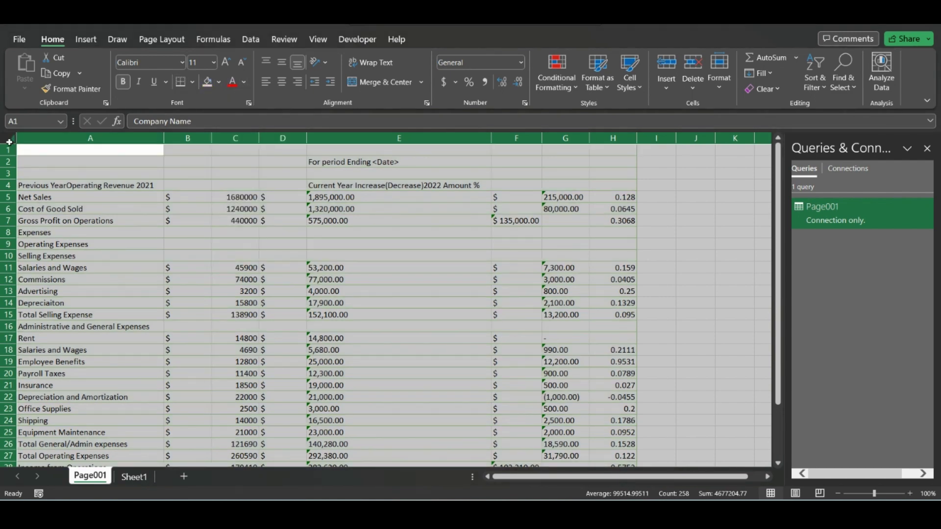
- Give row 1 a white fill and black heading text
click(9, 149)
click(219, 82)
click(206, 113)
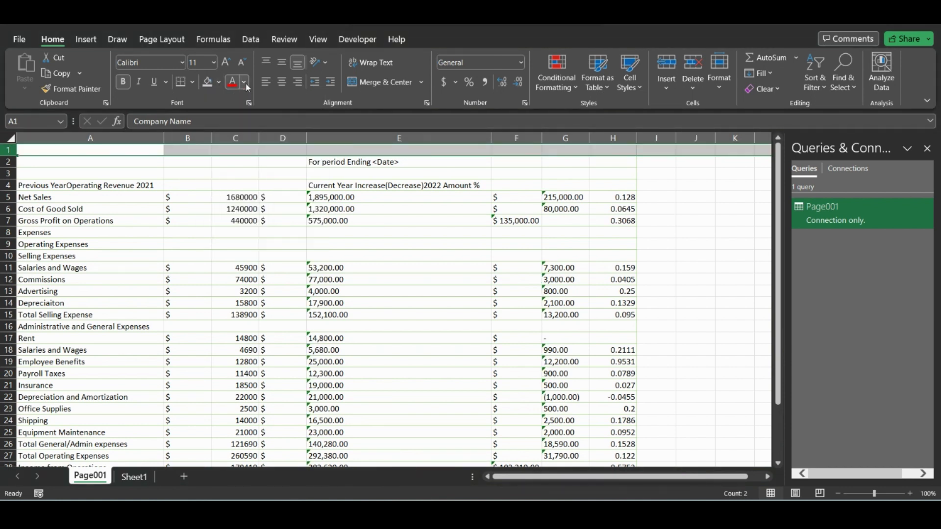
click(243, 82)
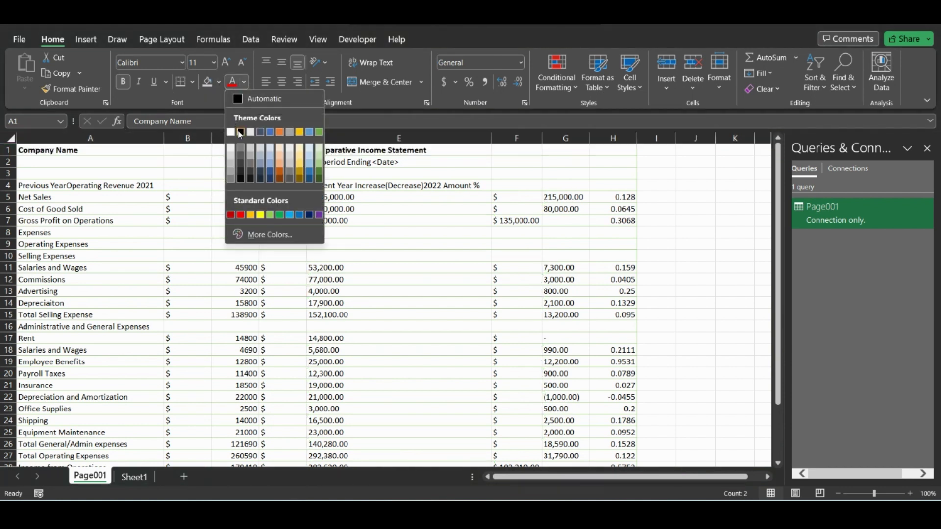
click(237, 98)
click(167, 175)
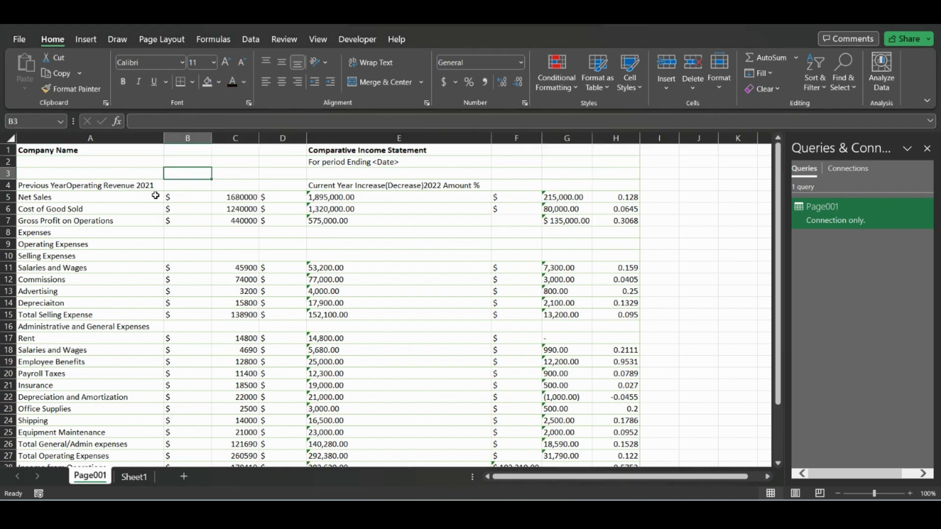
- Select the A1:H4 heading block and move the F28 value into G28, replacing its contents
click(114, 149)
drag(114, 150, 609, 184)
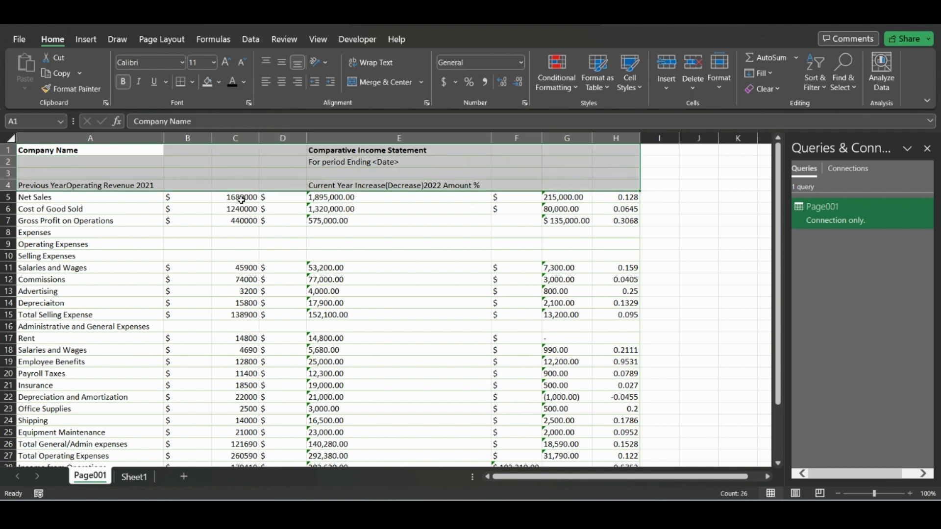
click(375, 221)
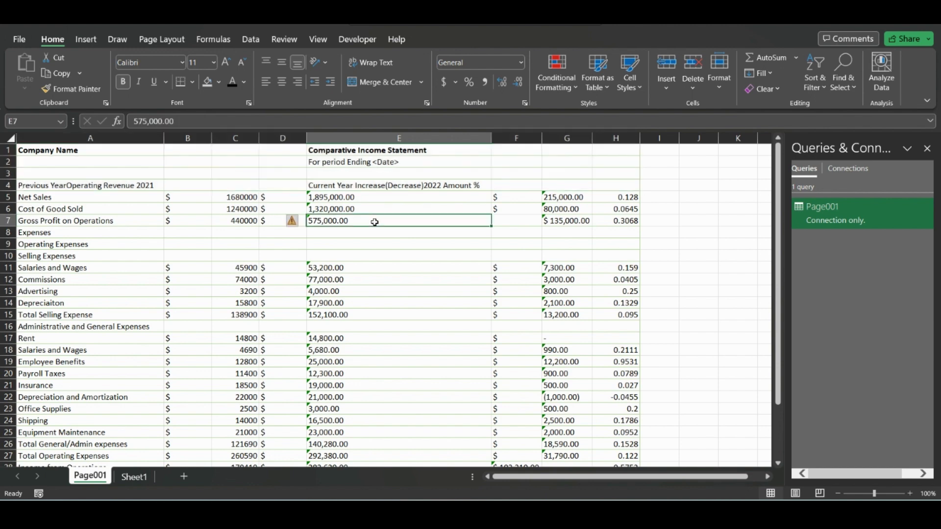
scroll(378, 231, down, 3)
click(525, 363)
drag(545, 362, 588, 363)
click(451, 290)
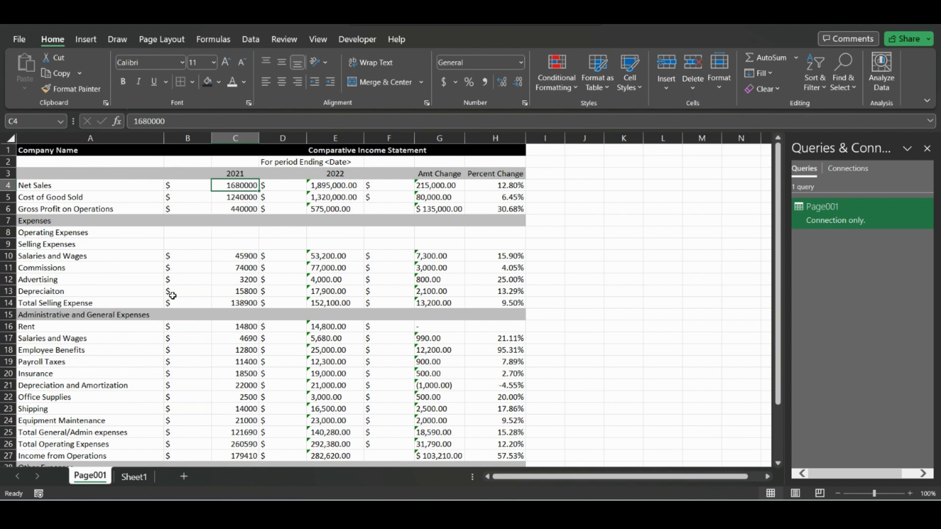
click(125, 478)
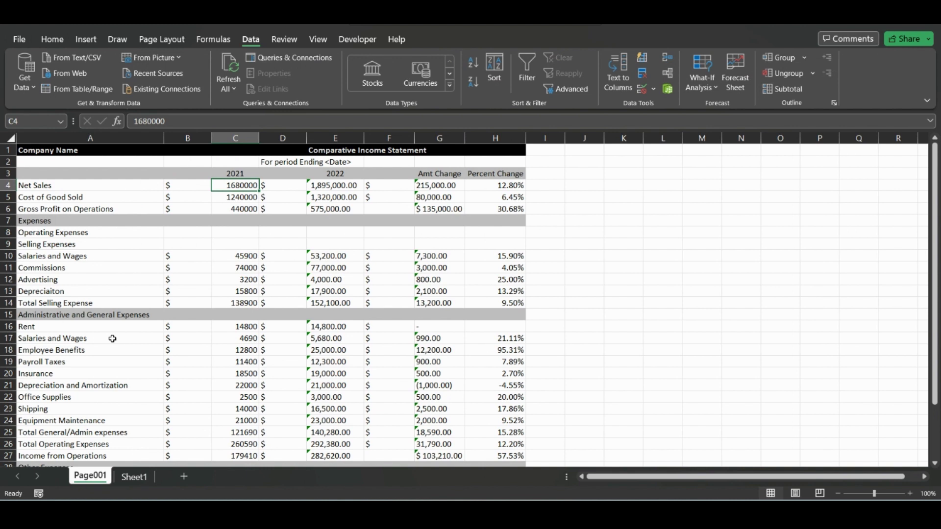
- On Sheet1, start a From PDF import and open car data.pdf
click(133, 476)
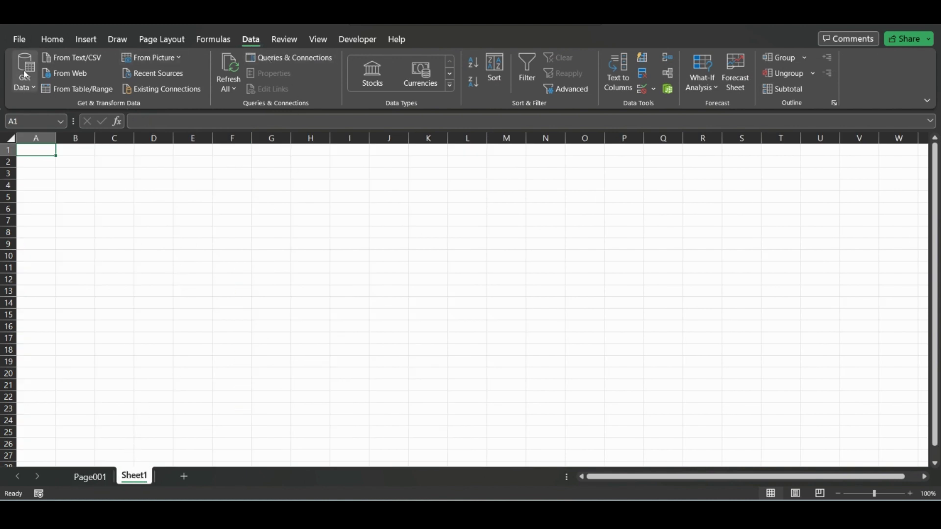
click(26, 90)
mouse_move(45, 112)
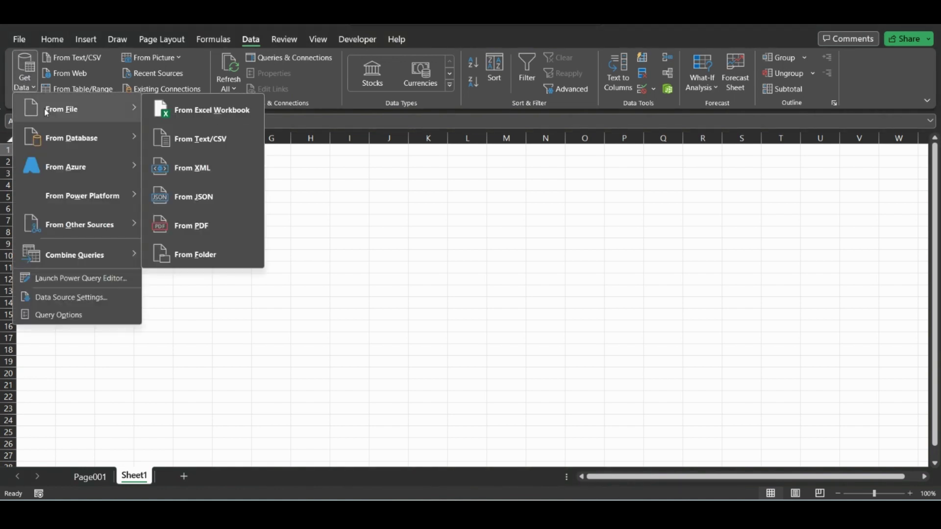
click(204, 226)
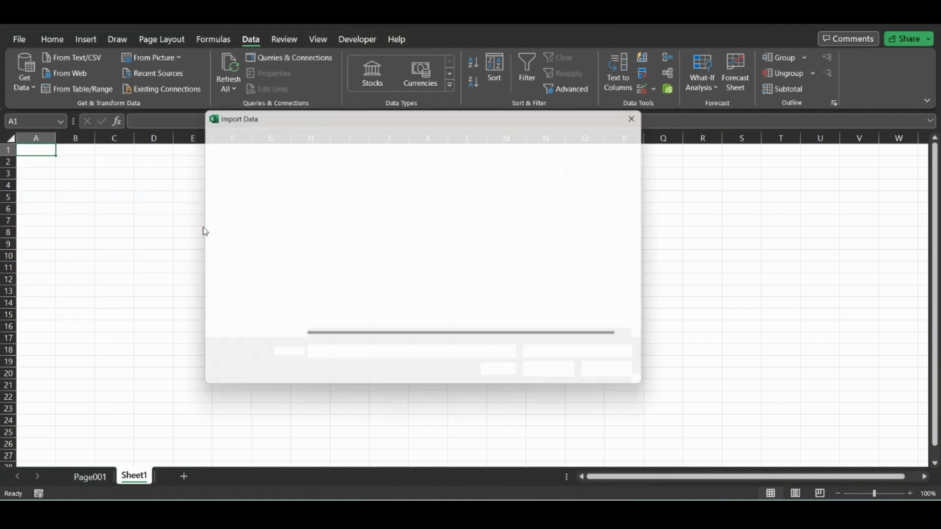
double_click(350, 252)
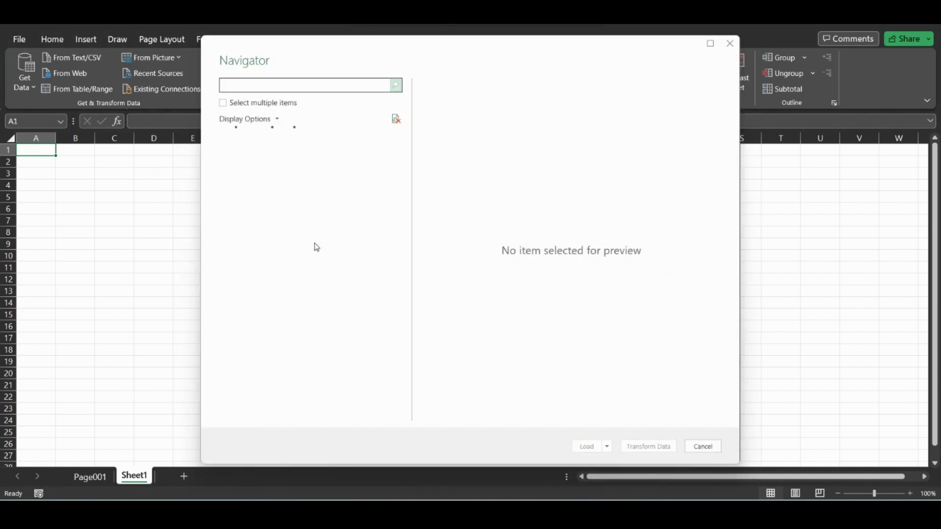
- Preview Table001 (Page 1) and then the Page001 table in the Navigator
click(257, 153)
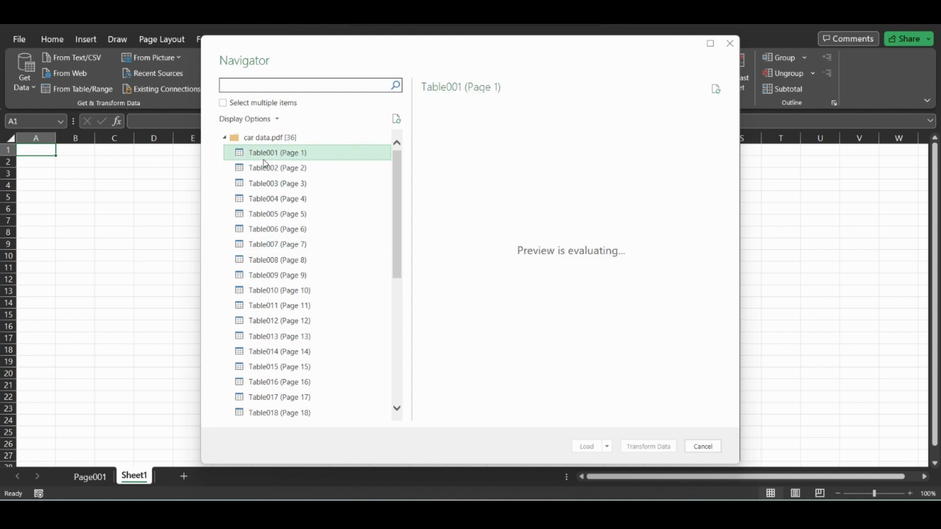
scroll(314, 199, down, 6)
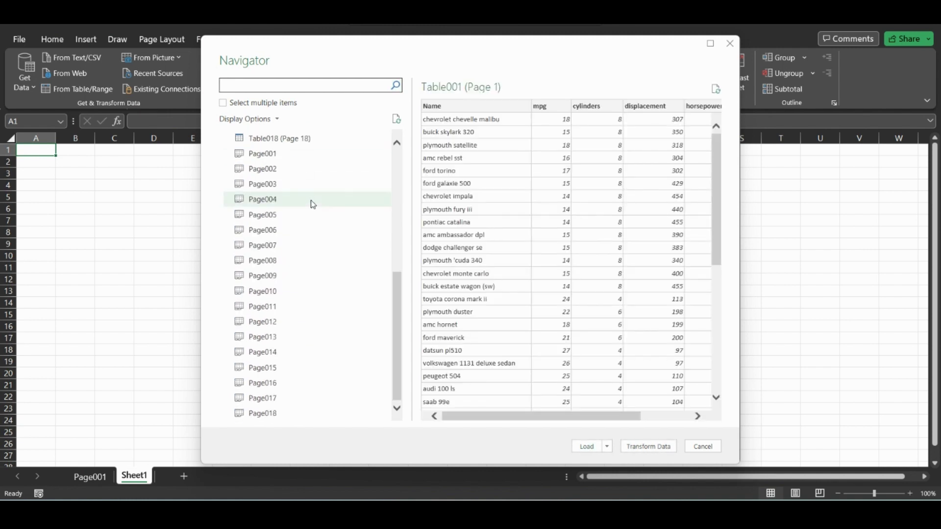
click(274, 155)
drag(512, 417, 319, 254)
scroll(321, 255, up, 6)
scroll(326, 260, down, 3)
scroll(274, 299, down, 2)
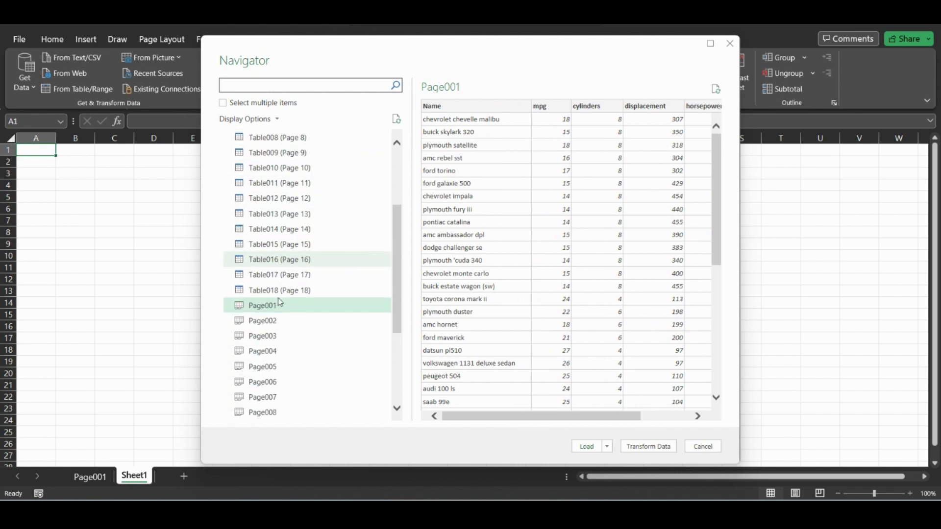
- Enable Select multiple items, tick Page001 through Page005, and choose Load To
click(223, 102)
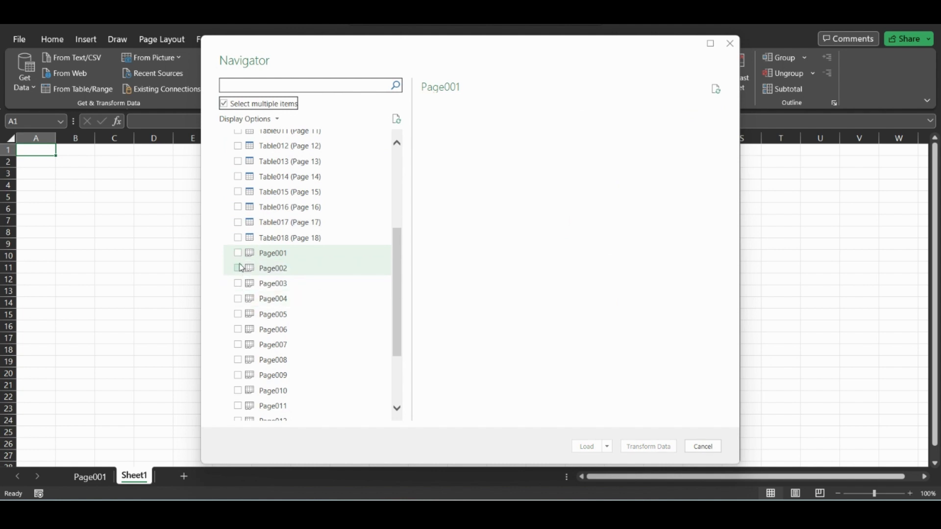
click(239, 269)
click(238, 284)
click(238, 299)
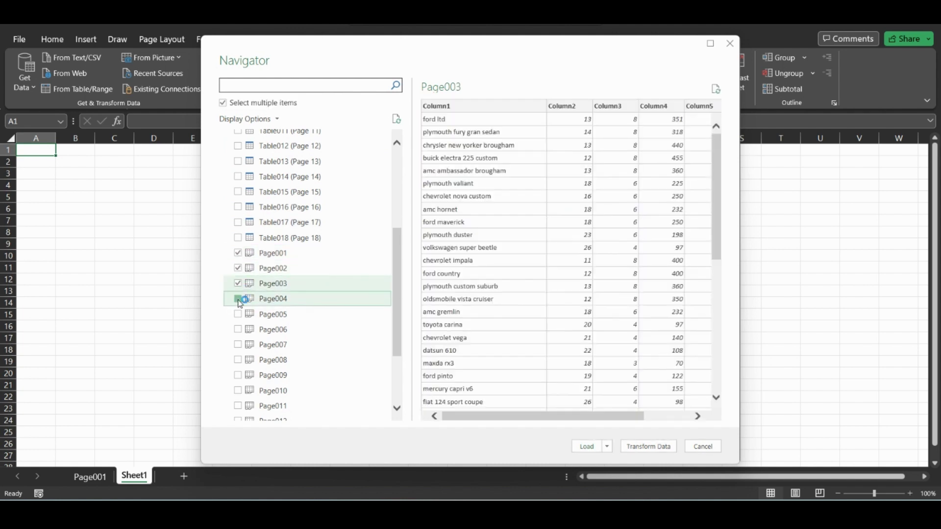
click(239, 315)
click(224, 103)
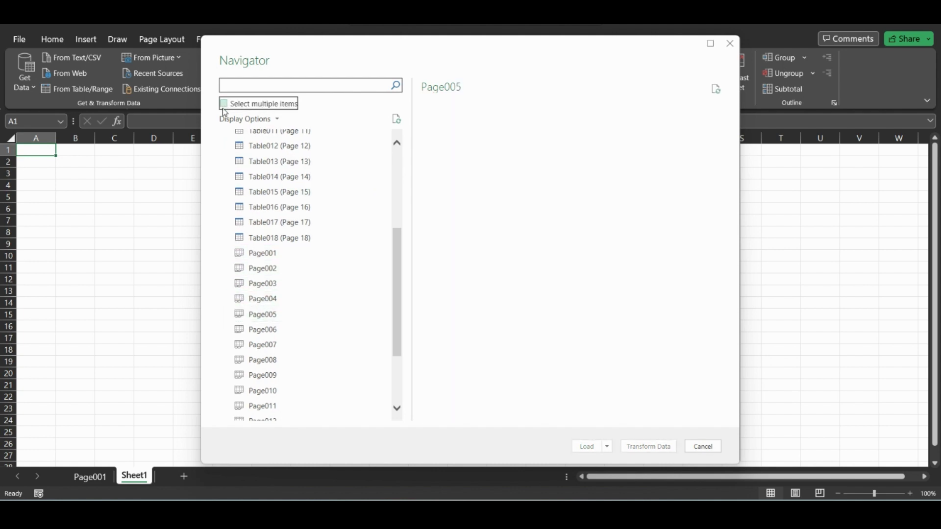
click(225, 104)
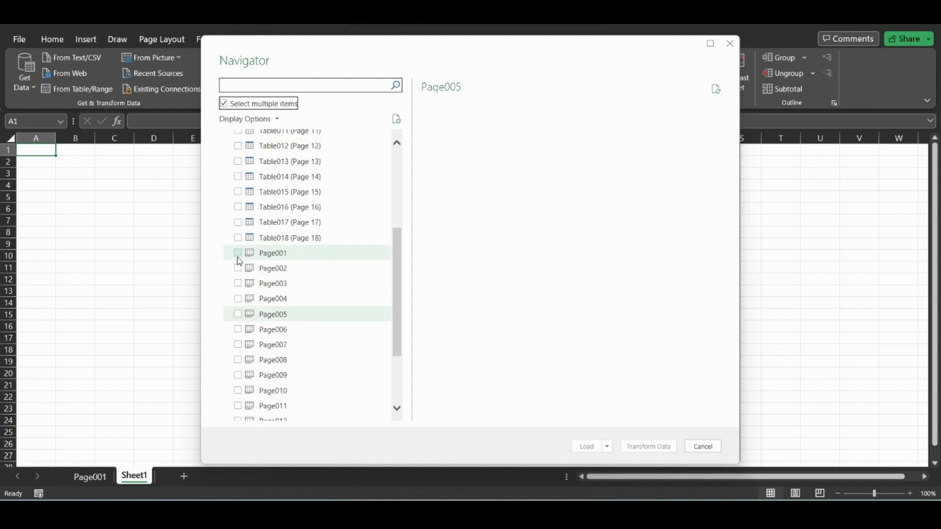
click(238, 269)
click(239, 271)
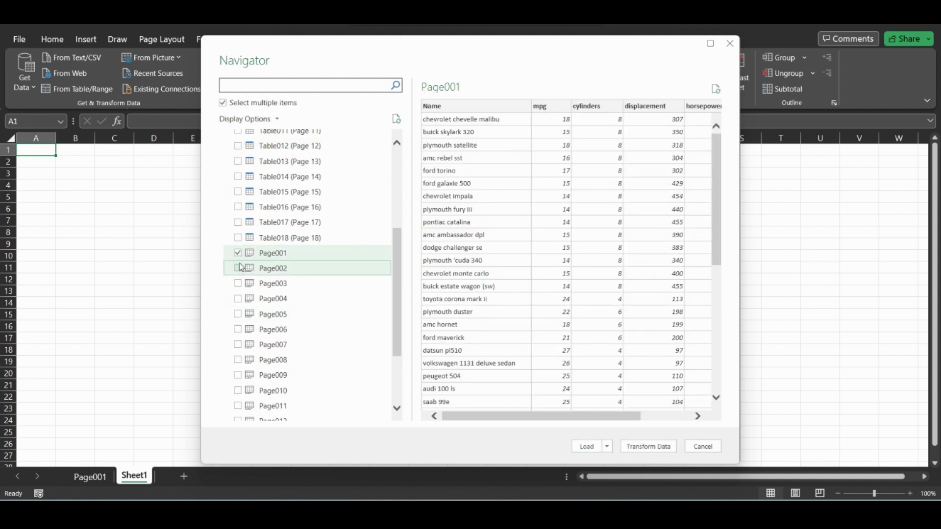
click(238, 270)
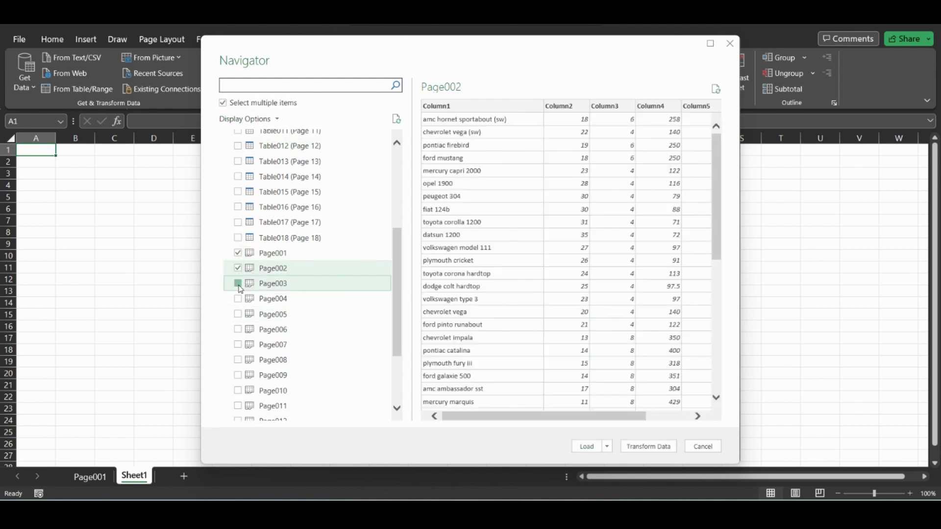
click(239, 284)
click(238, 299)
click(238, 314)
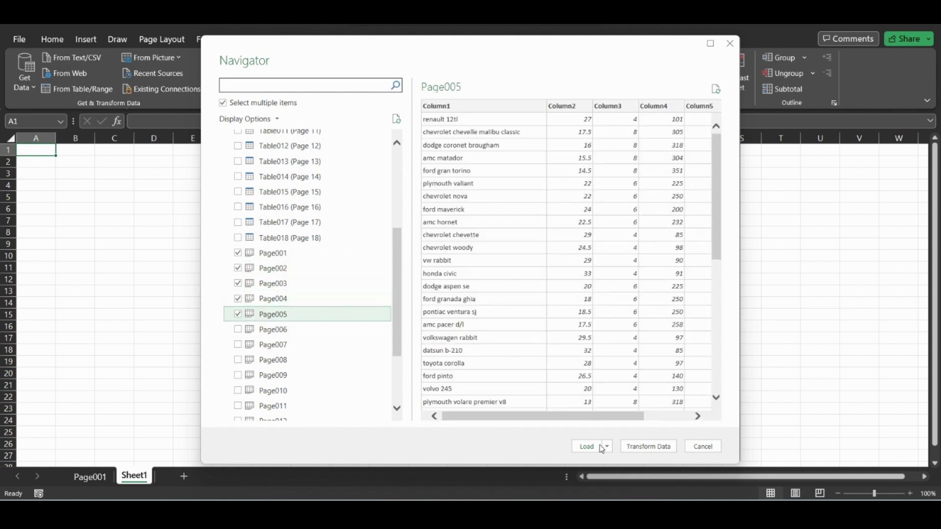
click(608, 455)
click(632, 472)
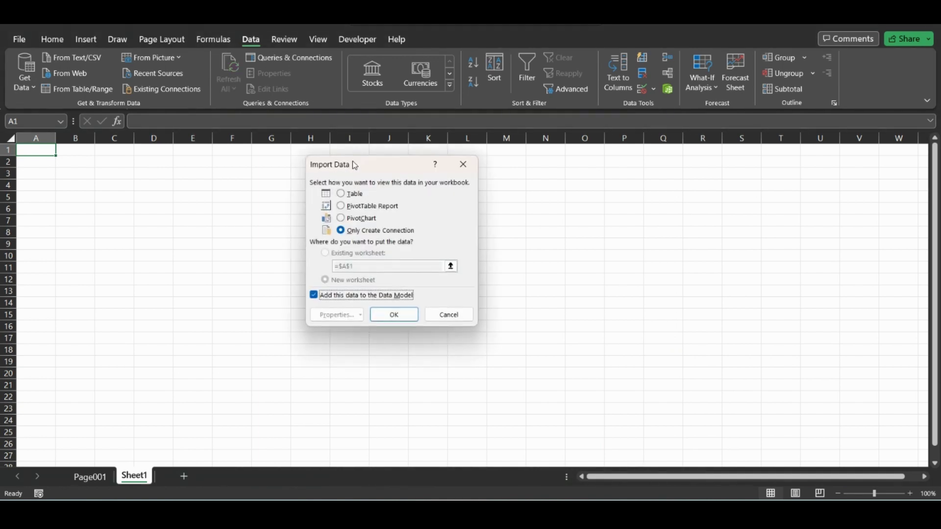
- In Import Data, choose Table with New worksheet and confirm loading the five pages
drag(353, 166, 219, 155)
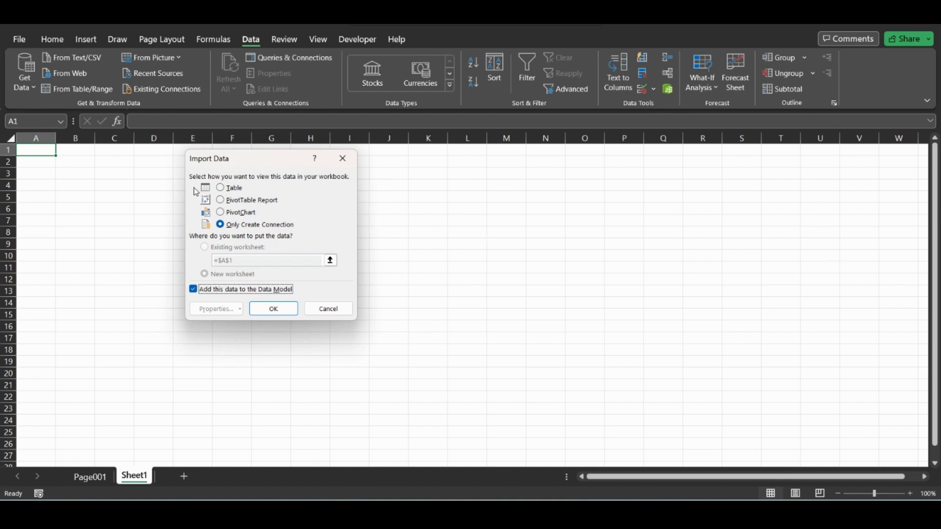
click(218, 188)
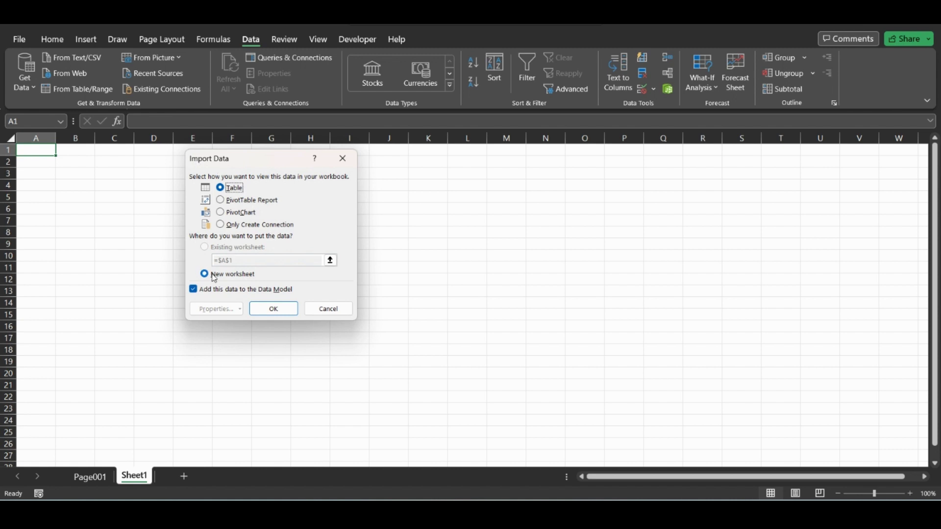
click(272, 309)
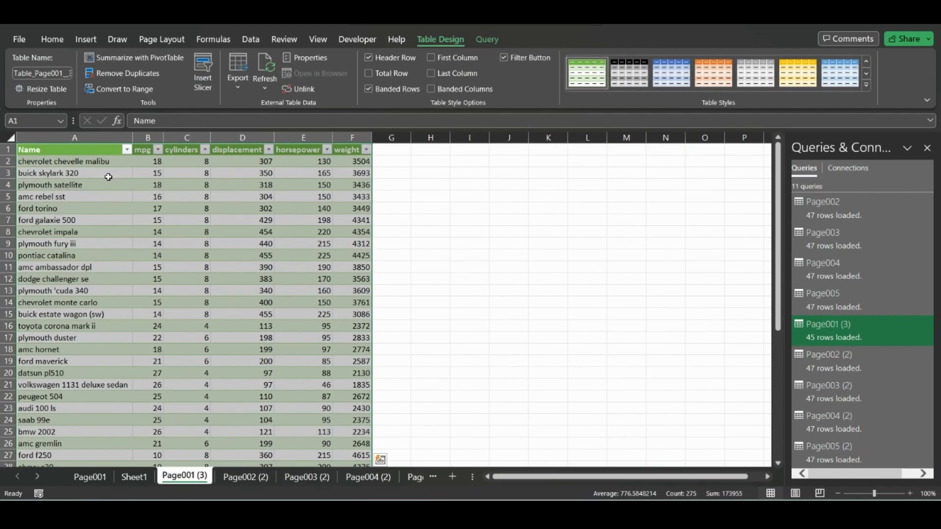
- Flip through the Page002 (2), Page003 (2) and Page004 (2) sheets, ending on Page001 (3)
scroll(127, 240, down, 3)
click(245, 476)
click(309, 481)
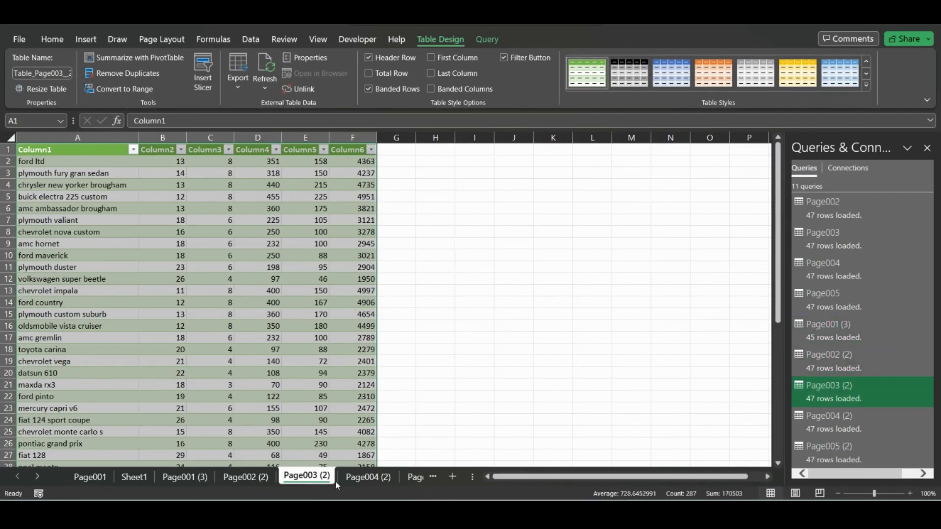
click(369, 478)
click(298, 477)
click(266, 479)
click(186, 476)
- Scroll through the Page001 (3) table, then review Page002 (2), Page003 (2) and Page004 (2)
scroll(88, 172, up, 2)
scroll(120, 207, down, 10)
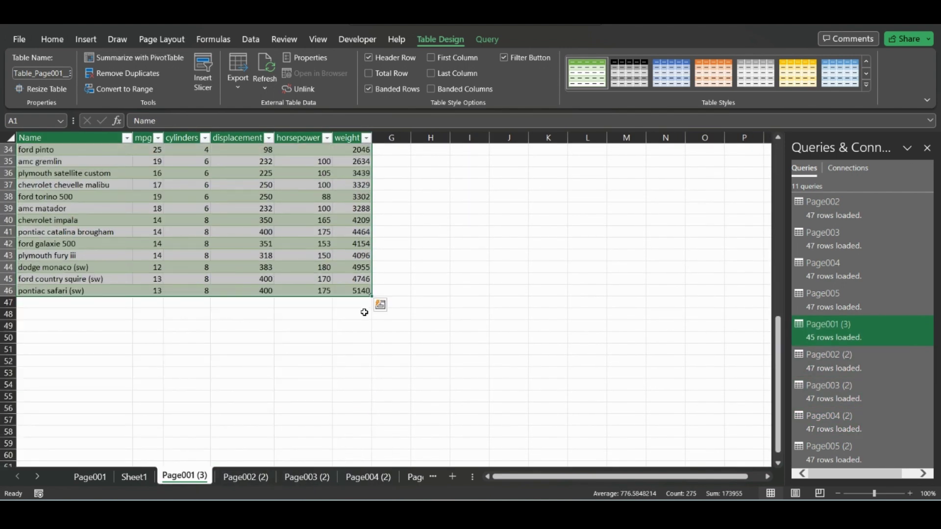
scroll(126, 308, up, 2)
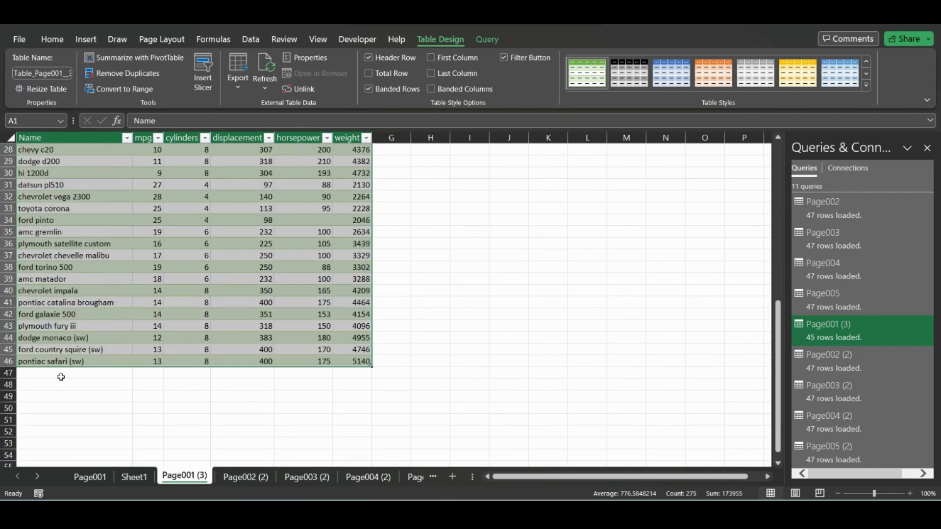
scroll(61, 377, up, 9)
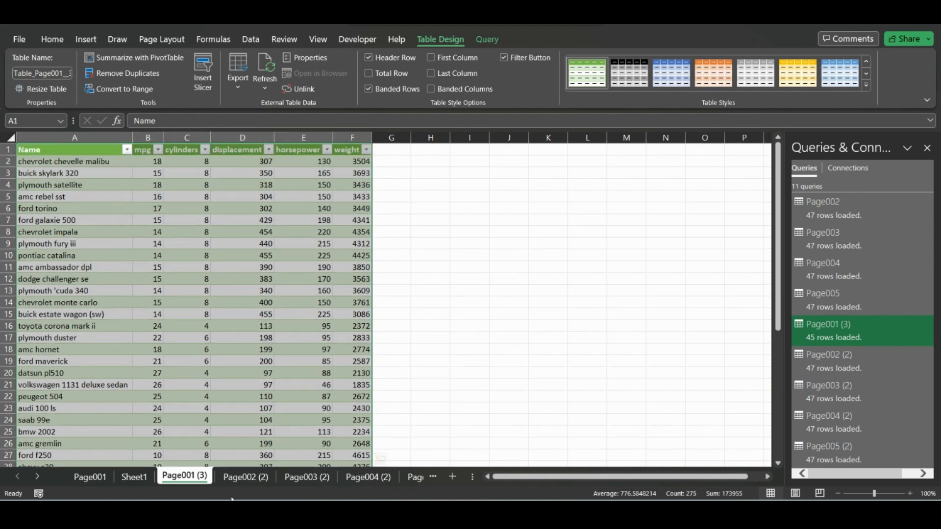
click(242, 483)
click(305, 478)
click(357, 480)
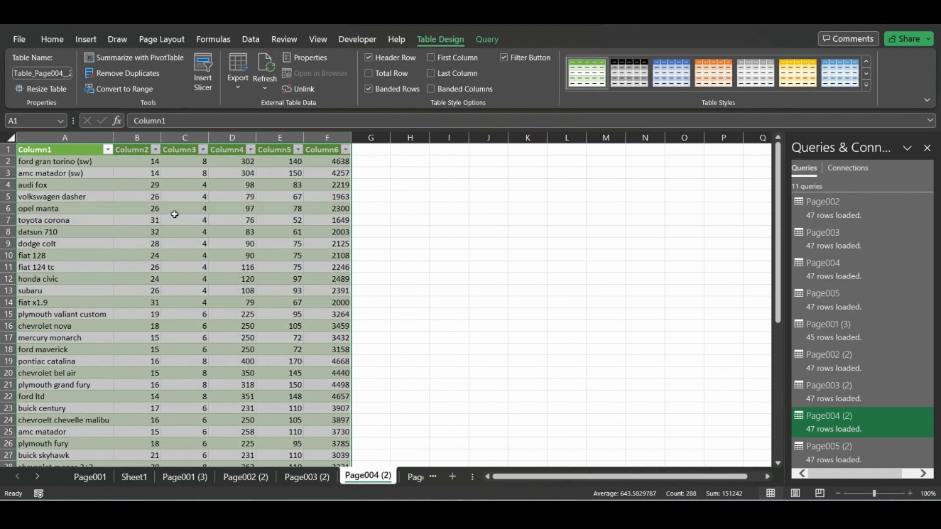